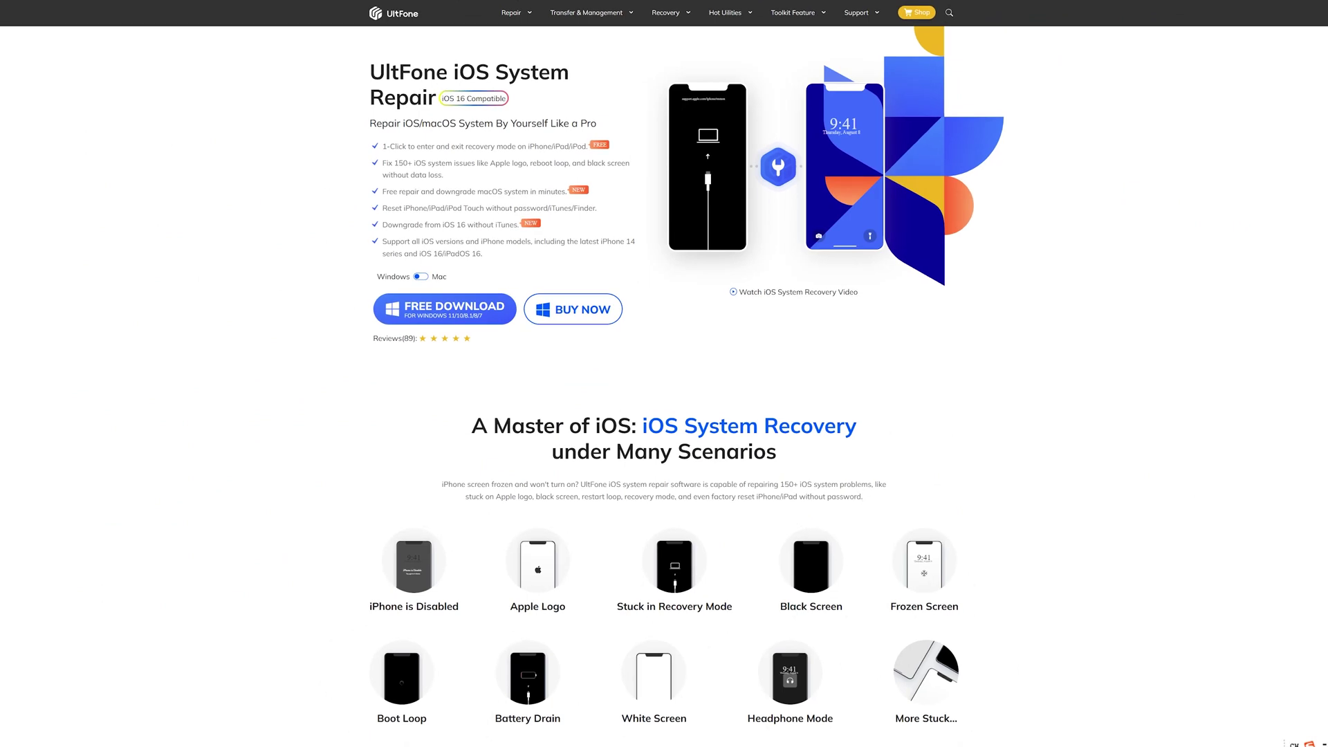
scroll(664, 373, "down", 3)
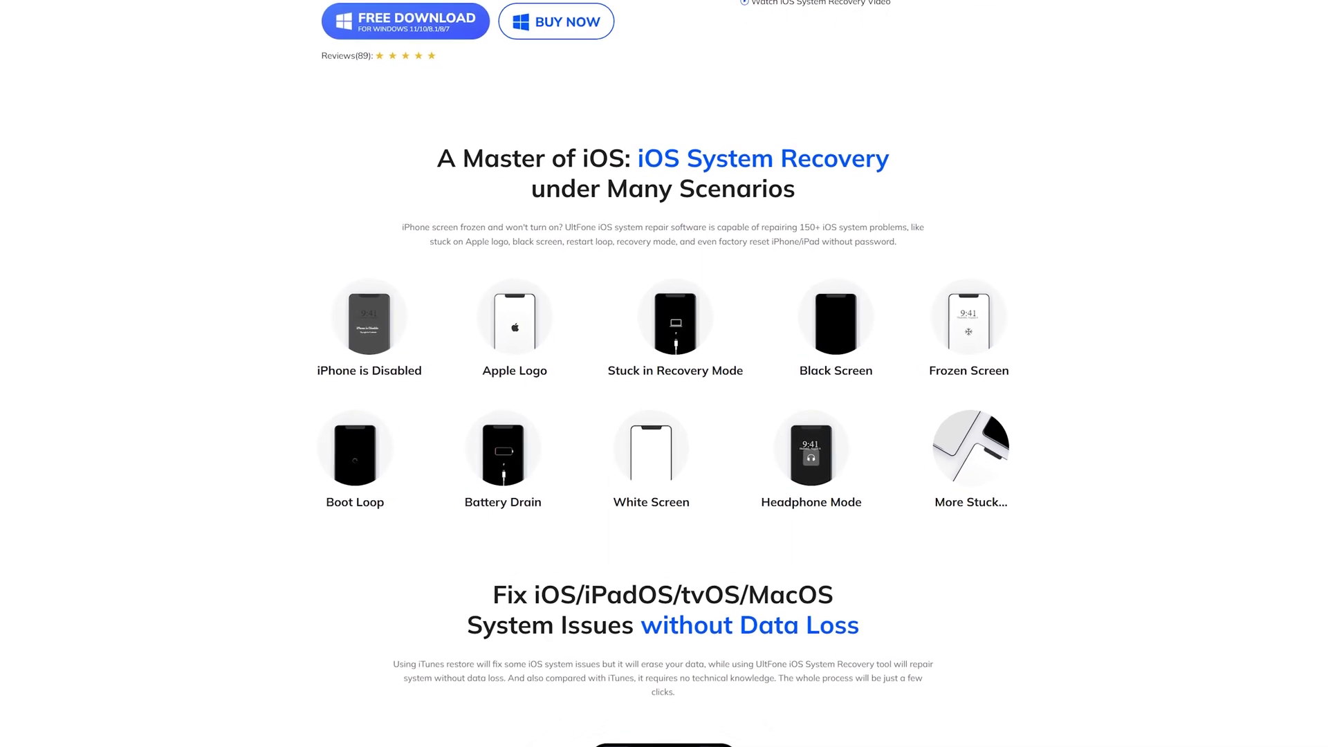
scroll(664, 374, "down", 3)
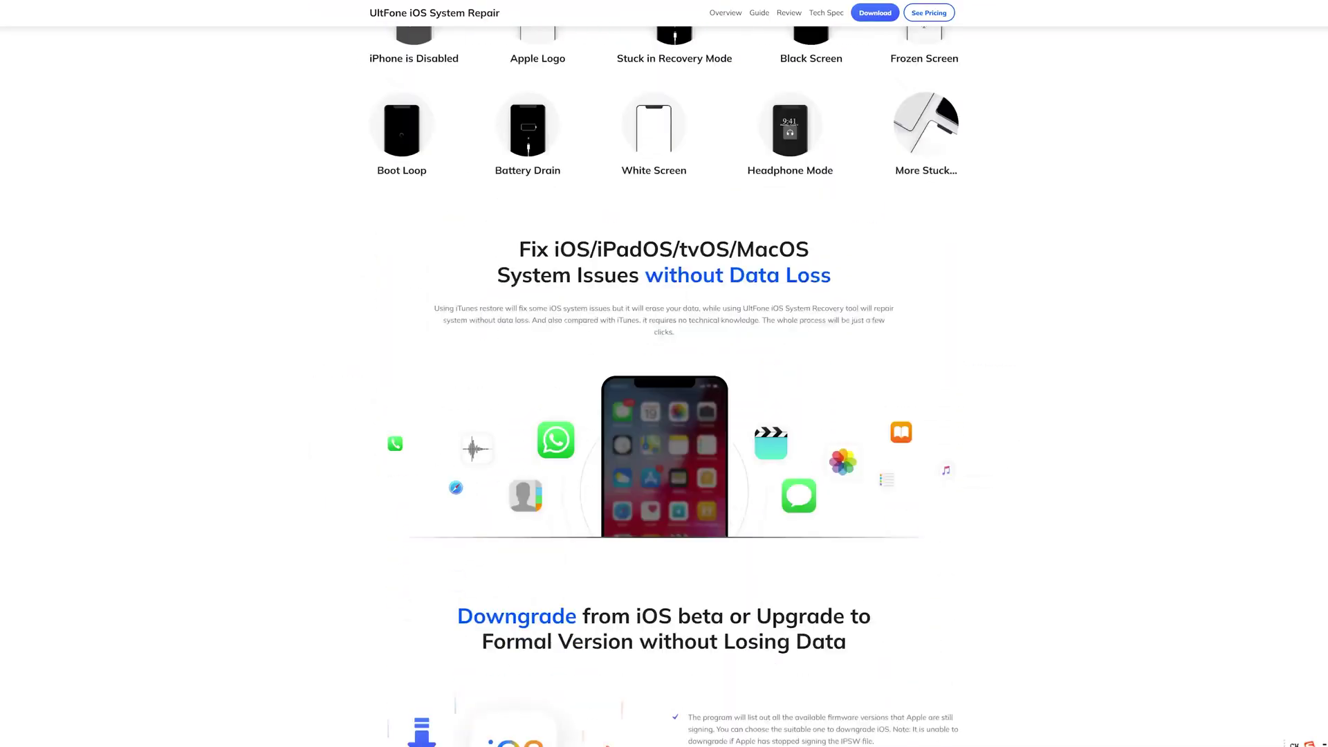
scroll(664, 373, "down", 3)
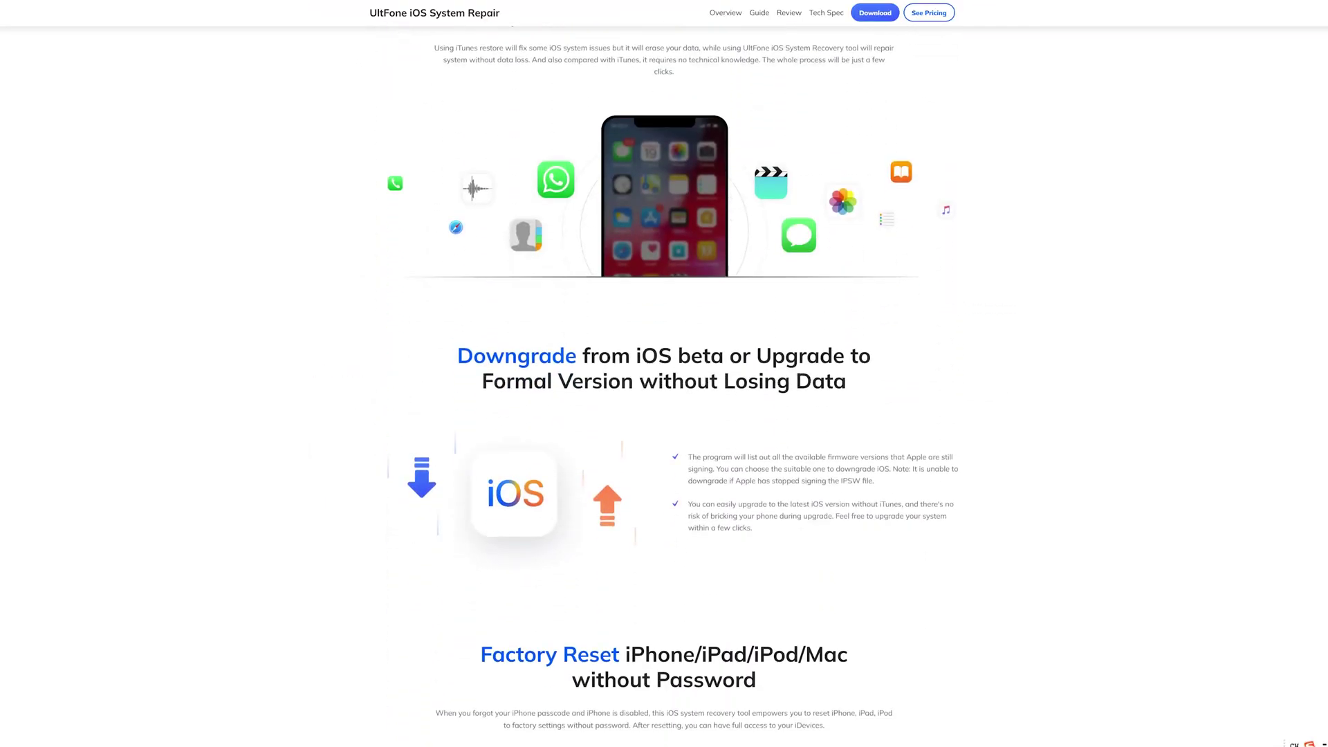
scroll(665, 374, "down", 1)
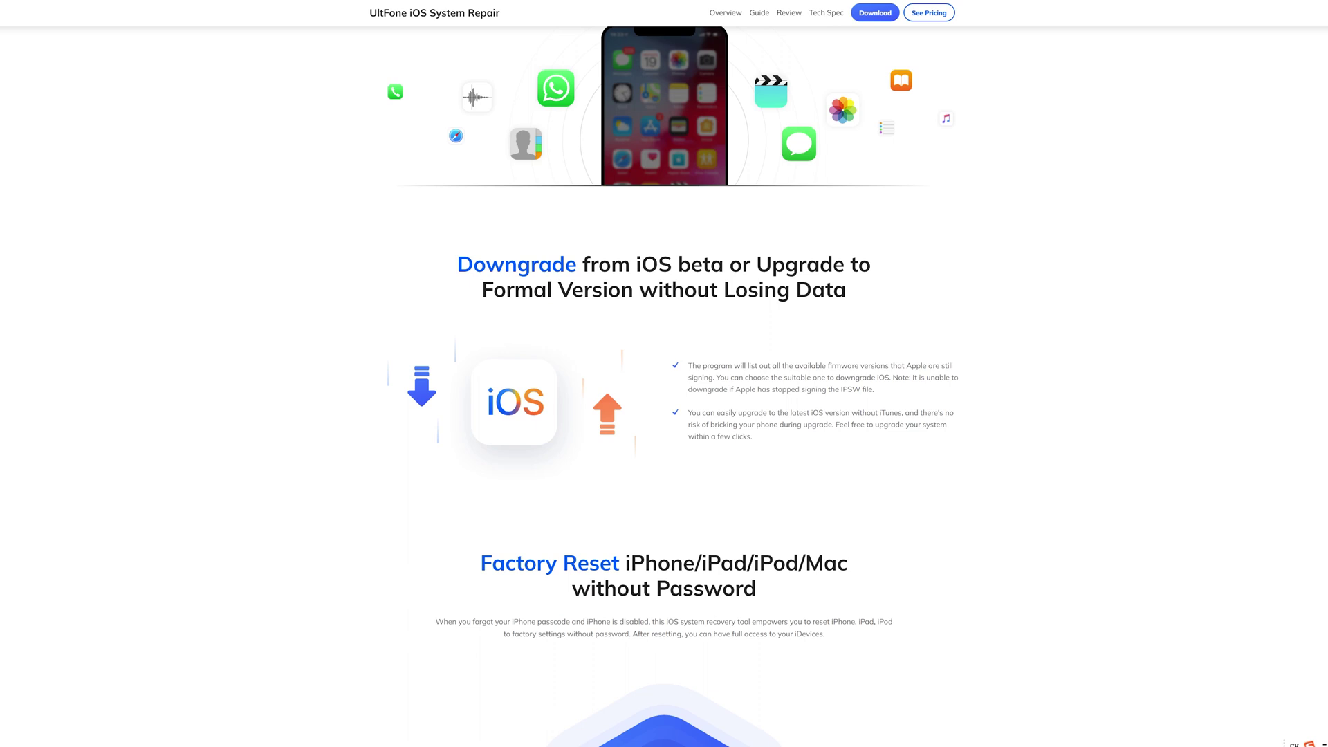
scroll(664, 373, "down", 2)
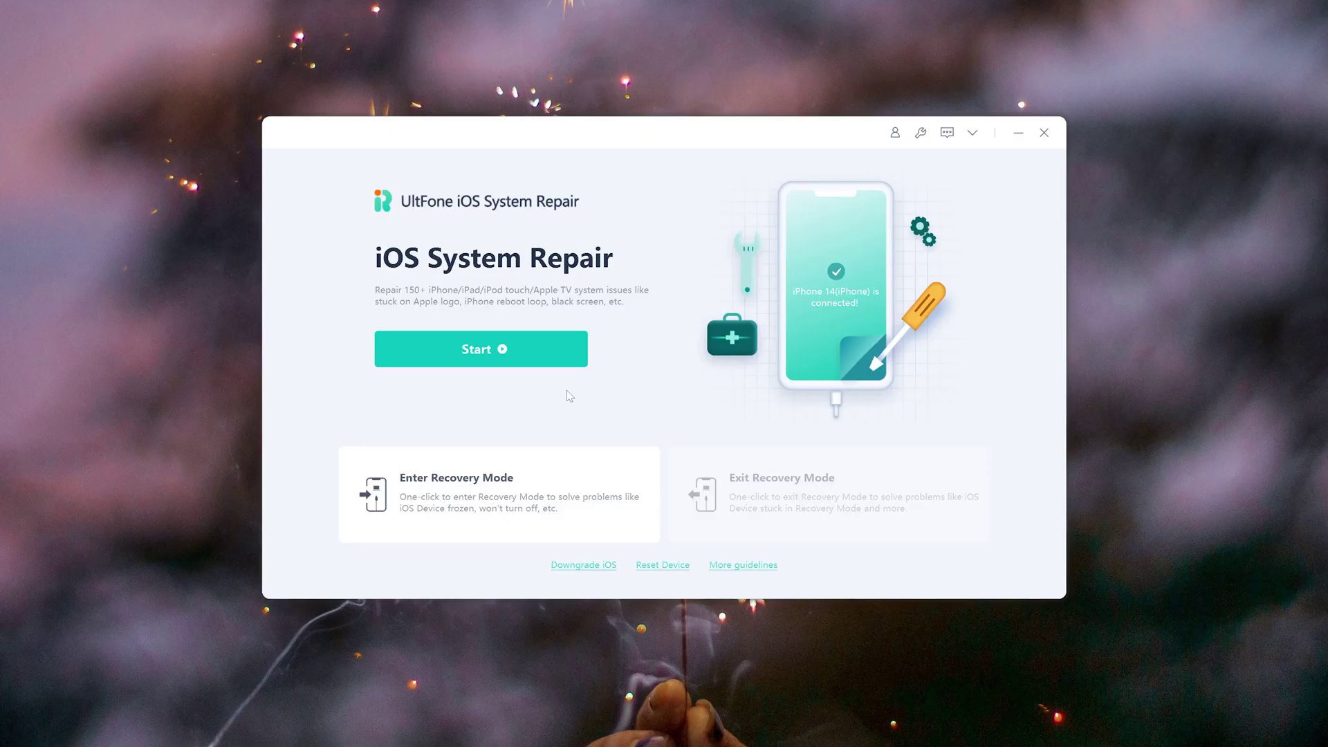
left_click(559, 362)
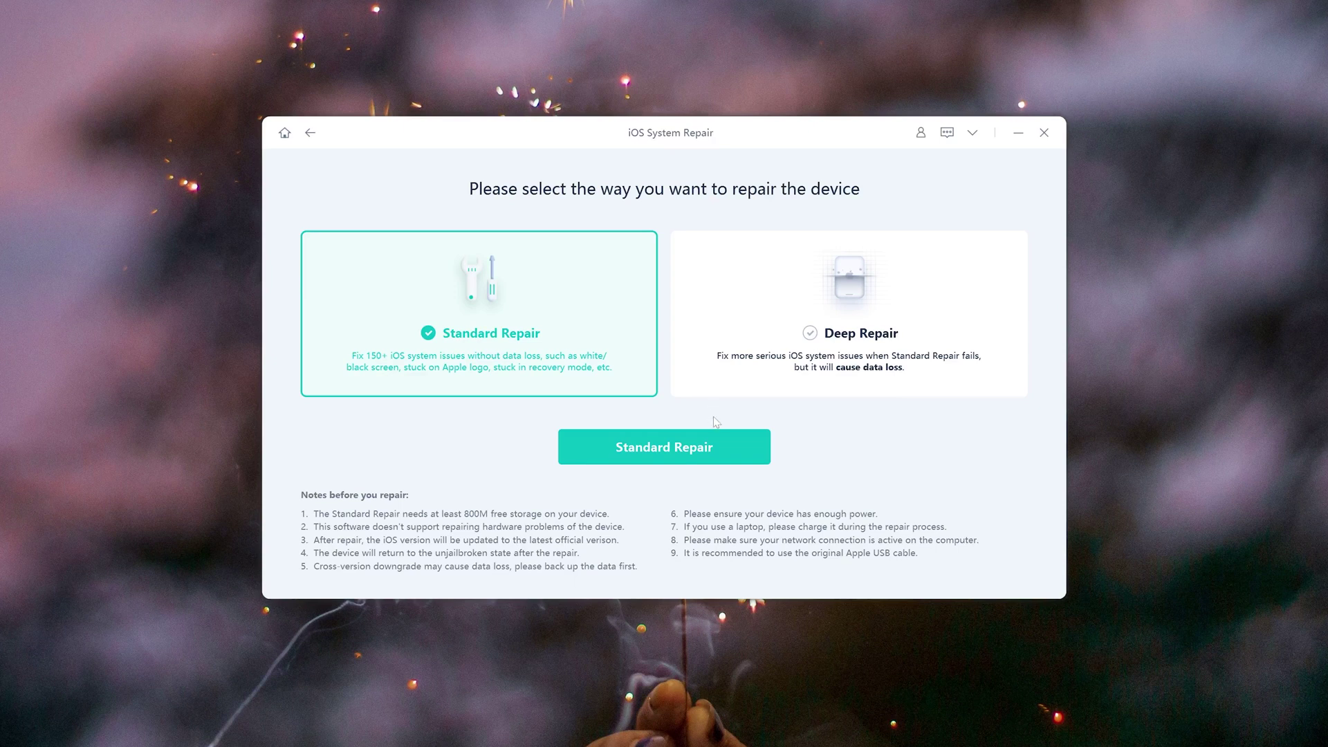
Choose Standard Repair and download the 6.30 GB iOS 16.5 firmware for the iPhone 14.
left_click(744, 448)
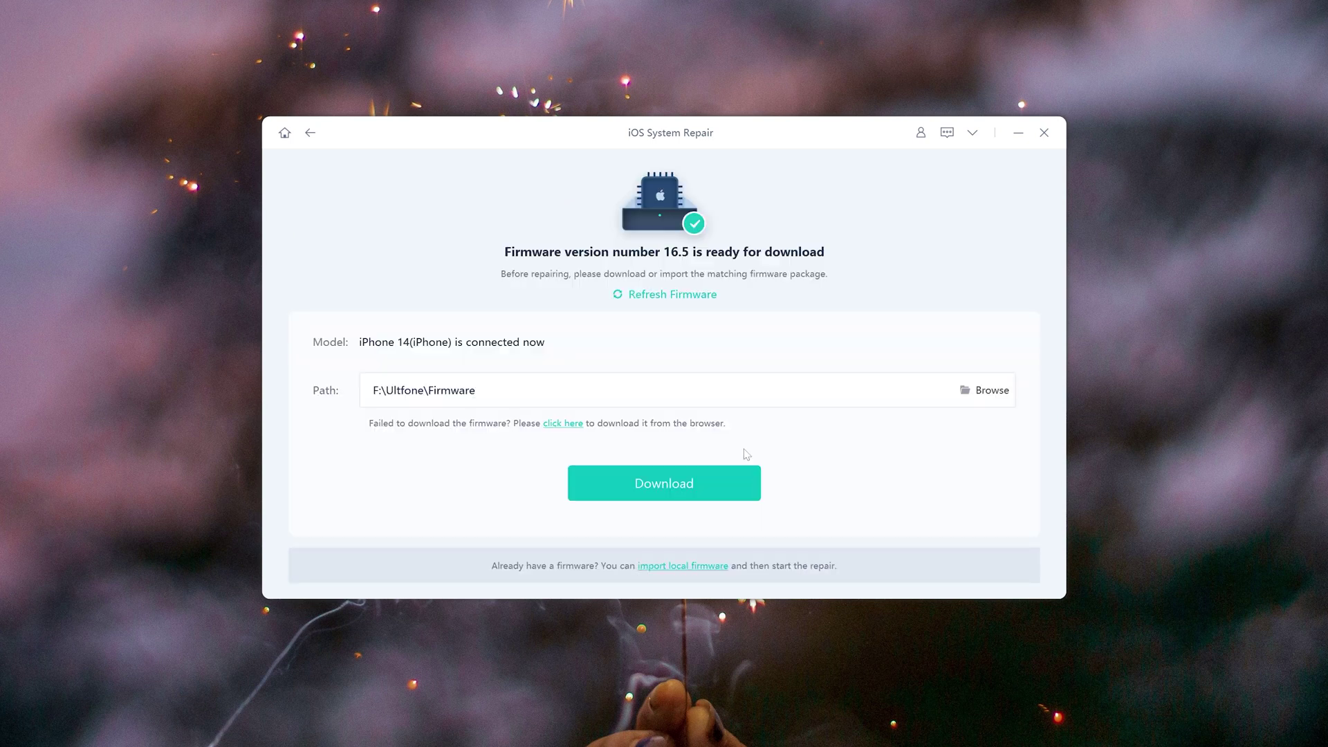
left_click(725, 474)
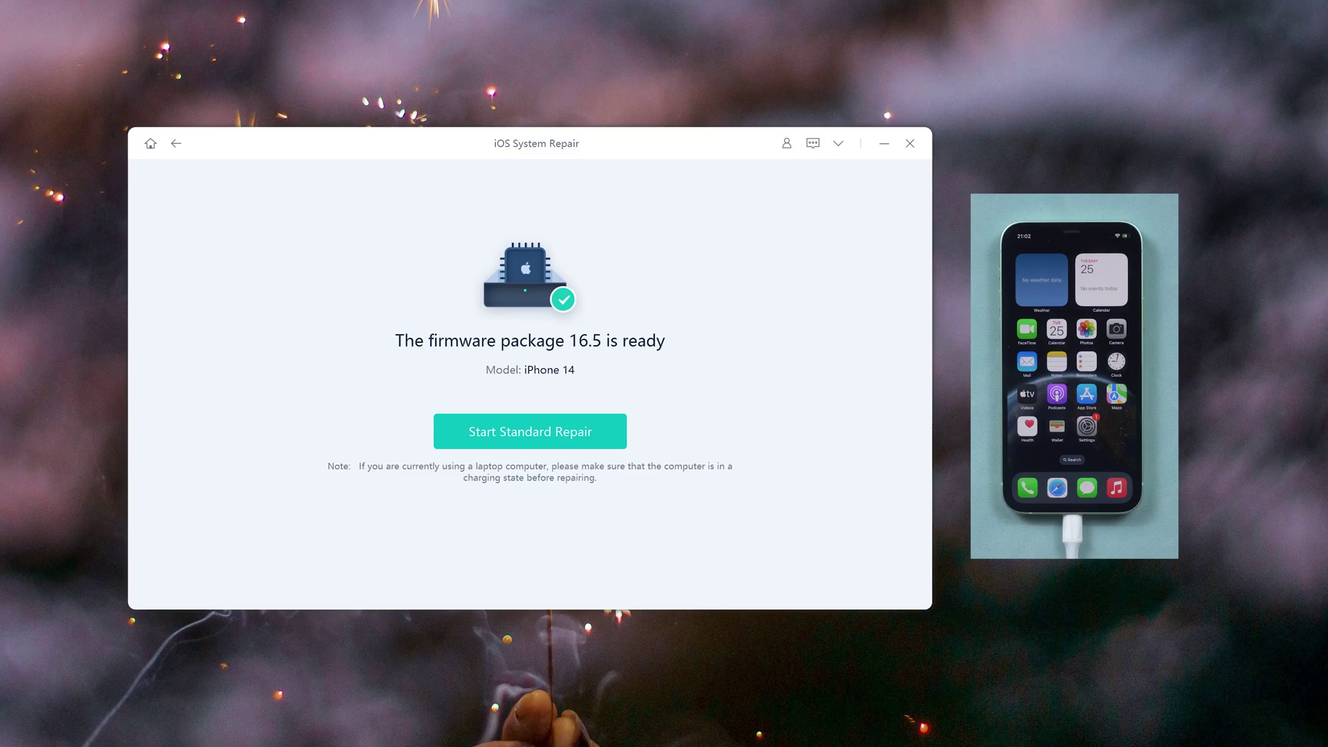
Launch the Standard Repair of the iPhone 14 using the 16.5 firmware.
left_click(610, 434)
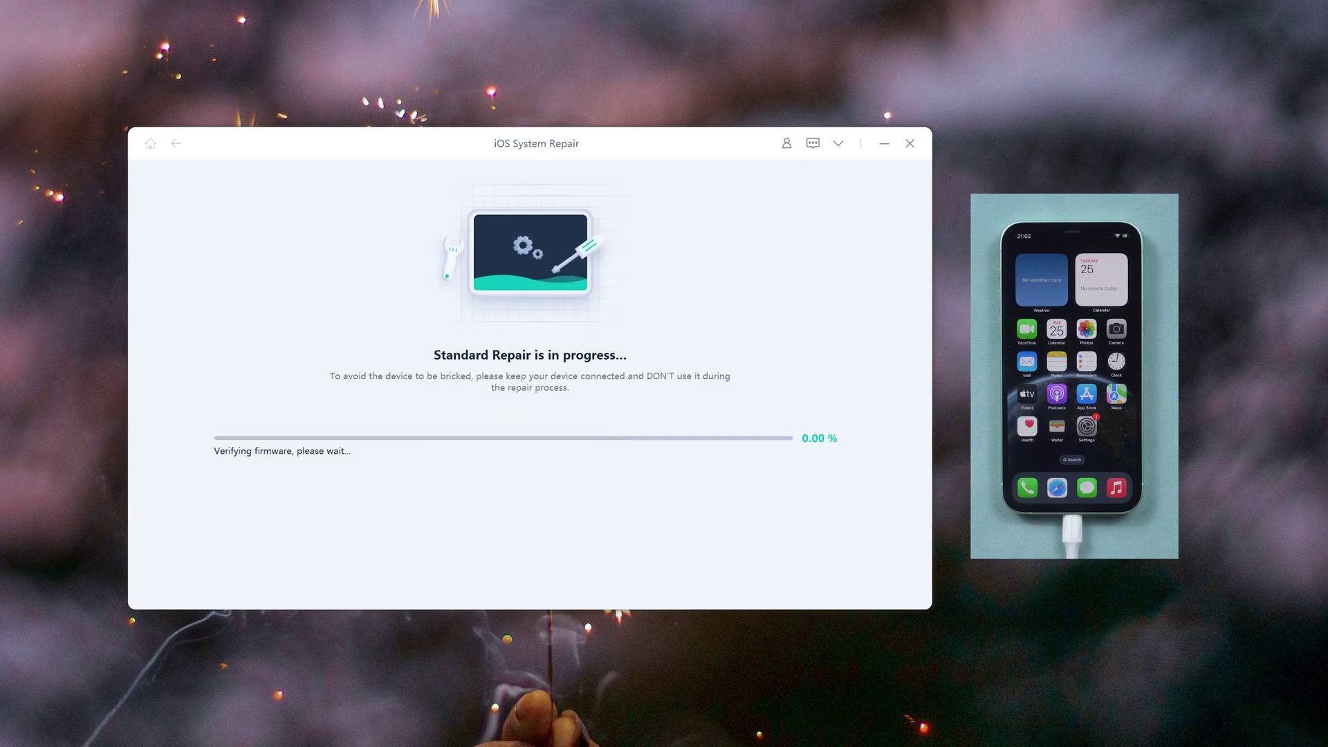